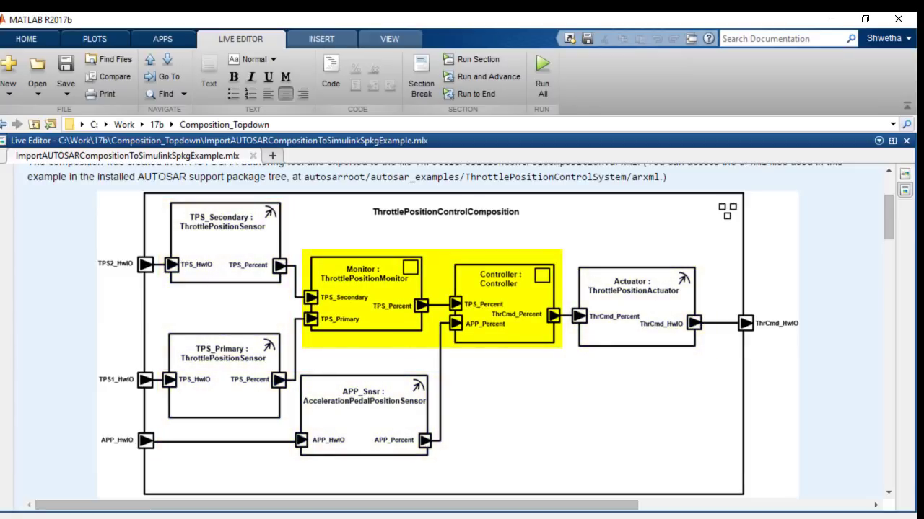
# Scroll the live script down to the createCompositionAsModel import code below the composition diagram.
pyautogui.scroll(-4, 525, 433)
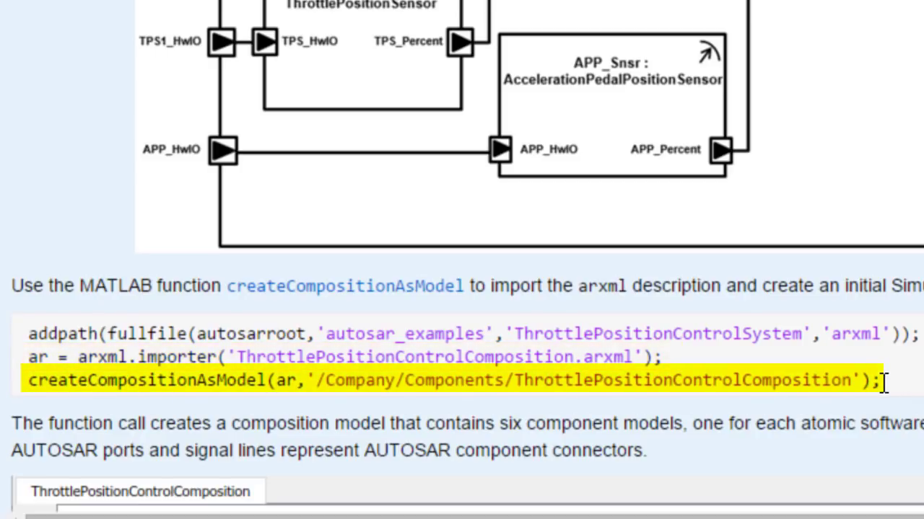
# Run the arxml.importer and createCompositionAsModel lines to build ThrottlePositionControlComposition.
pyautogui.moveTo(883, 382); pyautogui.dragTo(113, 334)
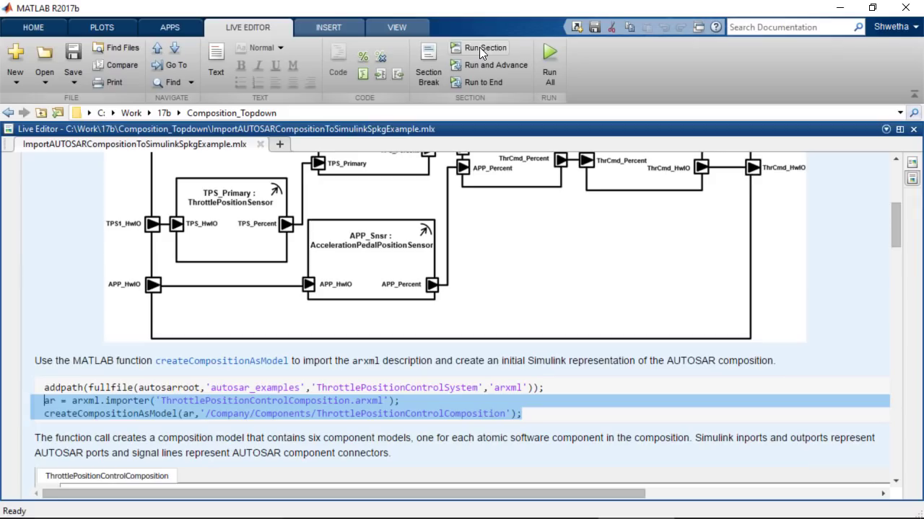
pyautogui.click(479, 46)
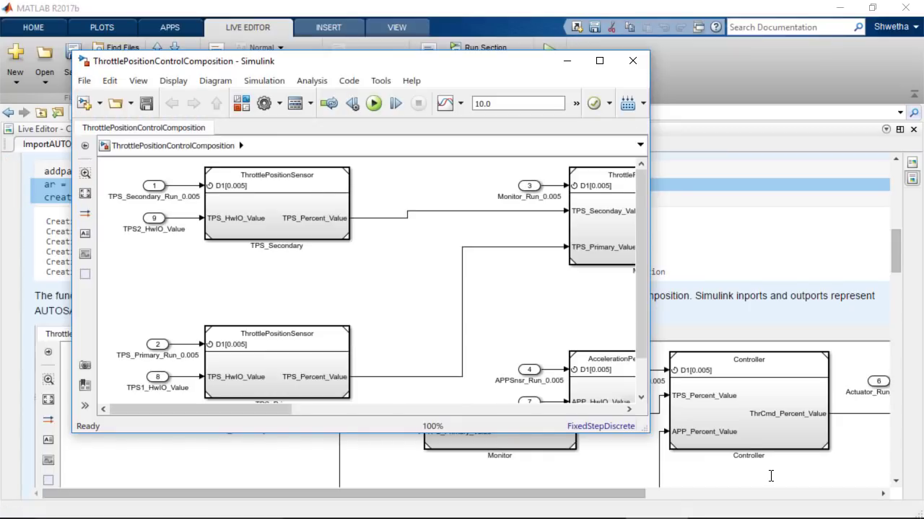
# Maximize the ThrottlePositionControlComposition Simulink window to show all sensor, monitor and controller blocks.
pyautogui.click(599, 61)
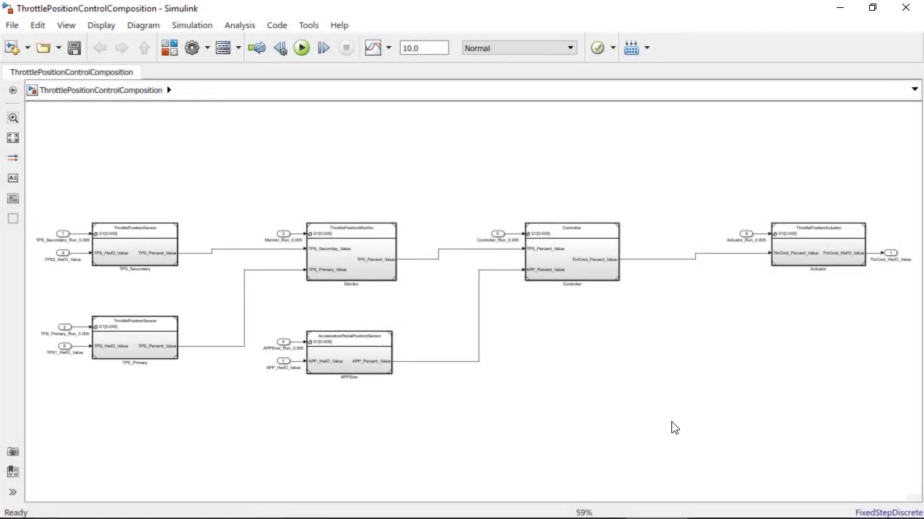
# Open the ThrottlePositionMonitor model full screen and enter its Runnable_Step_sys stub subsystem.
pyautogui.doubleClick(351, 259)
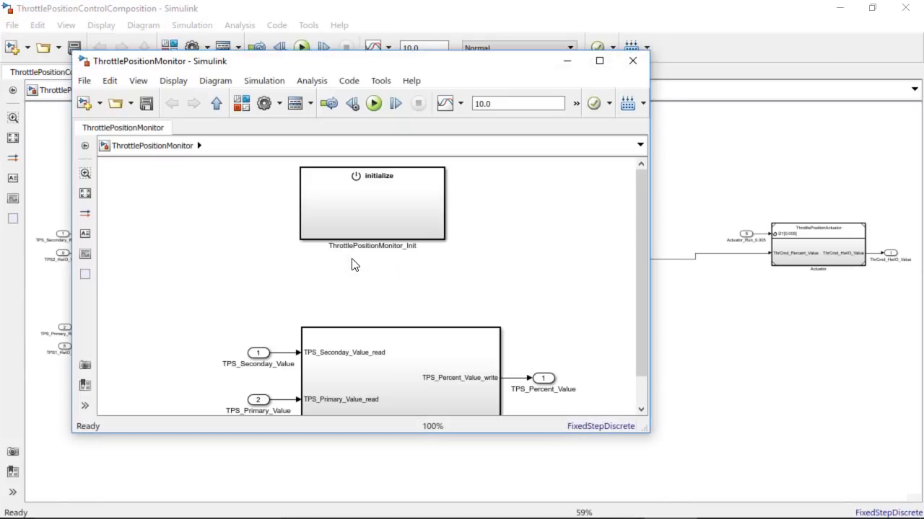
pyautogui.click(599, 60)
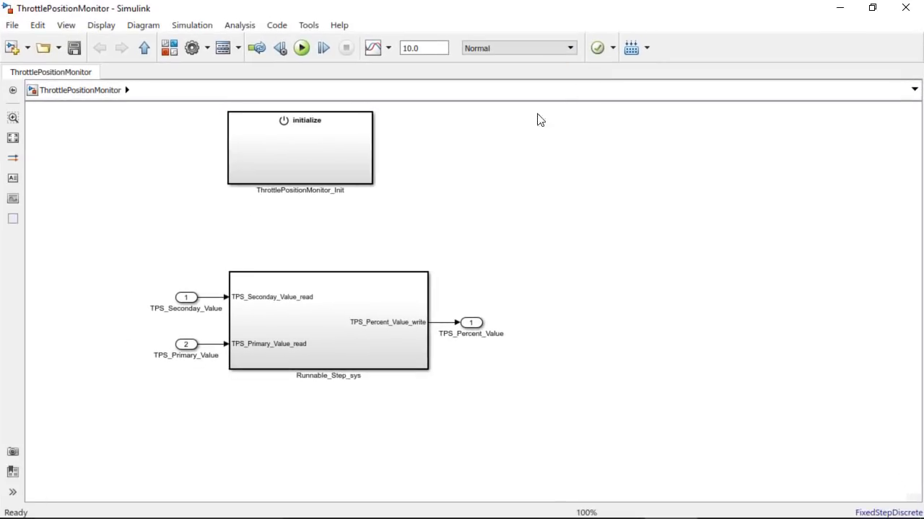
pyautogui.click(363, 180)
pyautogui.doubleClick(329, 306)
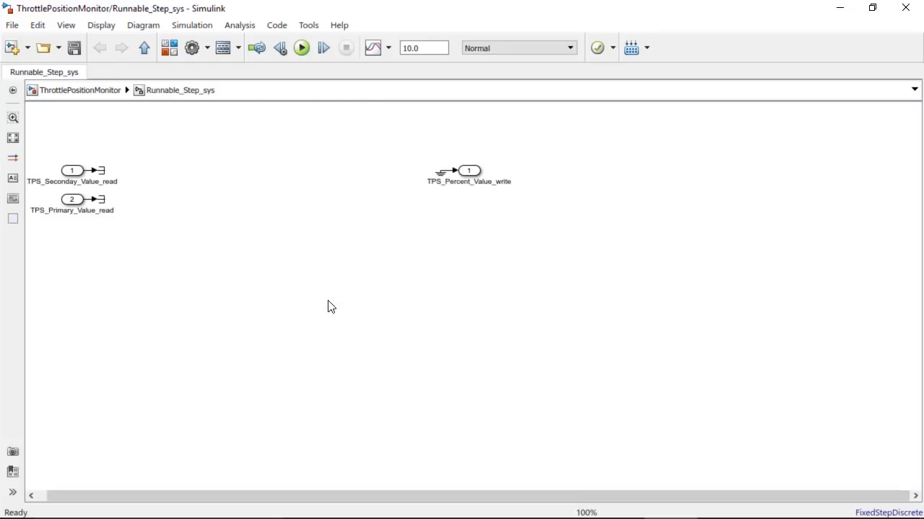
pyautogui.click(277, 26)
pyautogui.moveTo(316, 43)
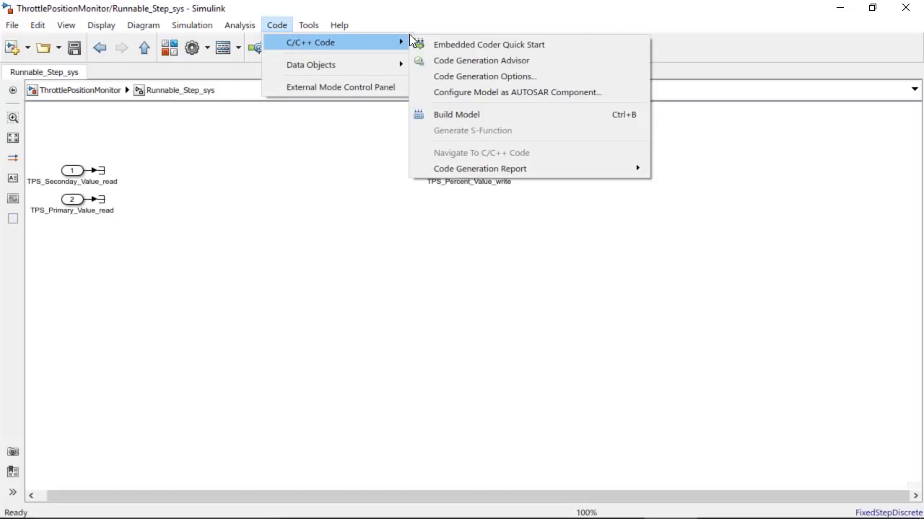
pyautogui.click(446, 91)
pyautogui.click(102, 123)
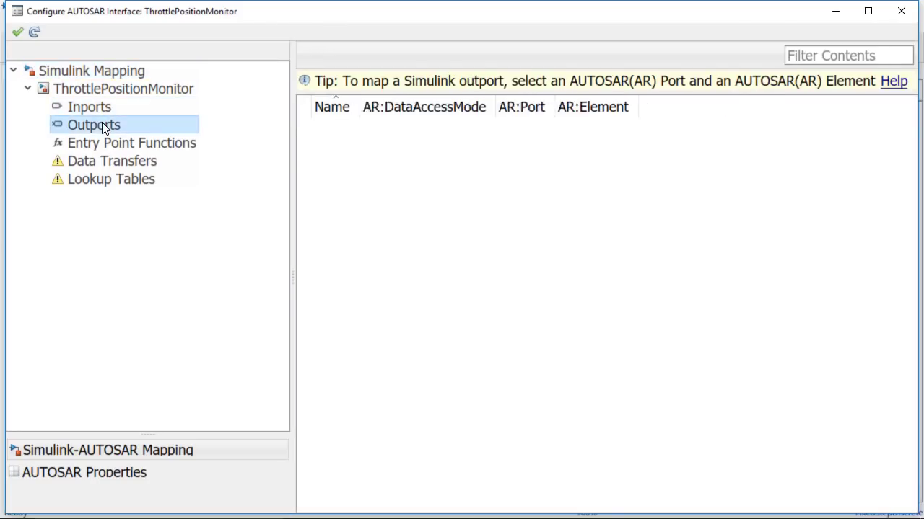
pyautogui.click(106, 473)
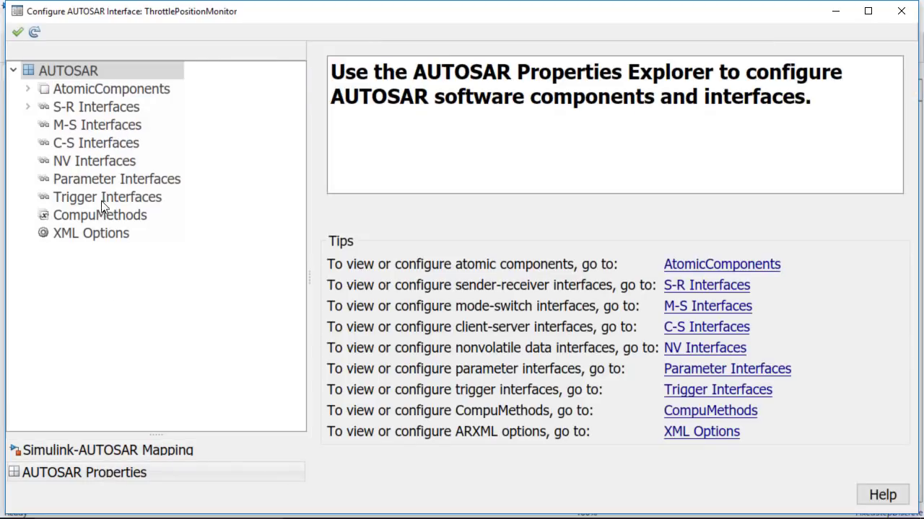
pyautogui.click(102, 110)
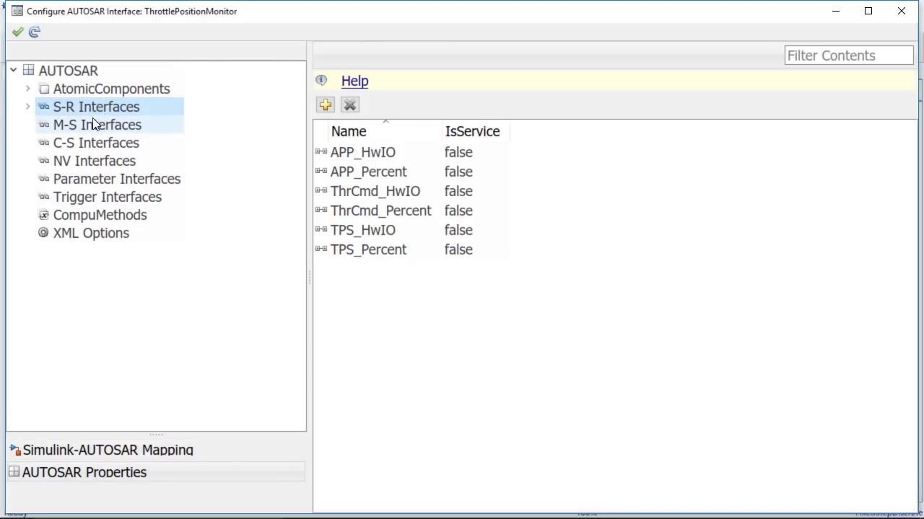
pyautogui.click(87, 87)
pyautogui.click(572, 130)
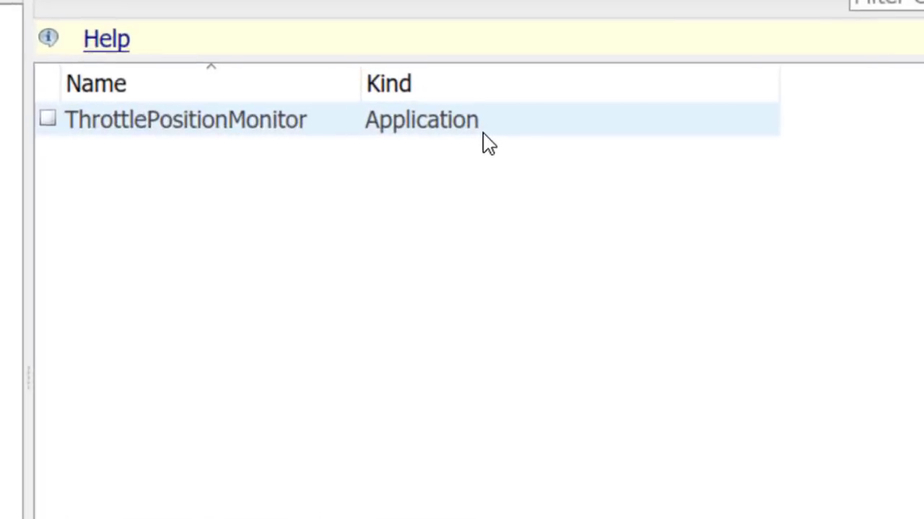
pyautogui.click(571, 130)
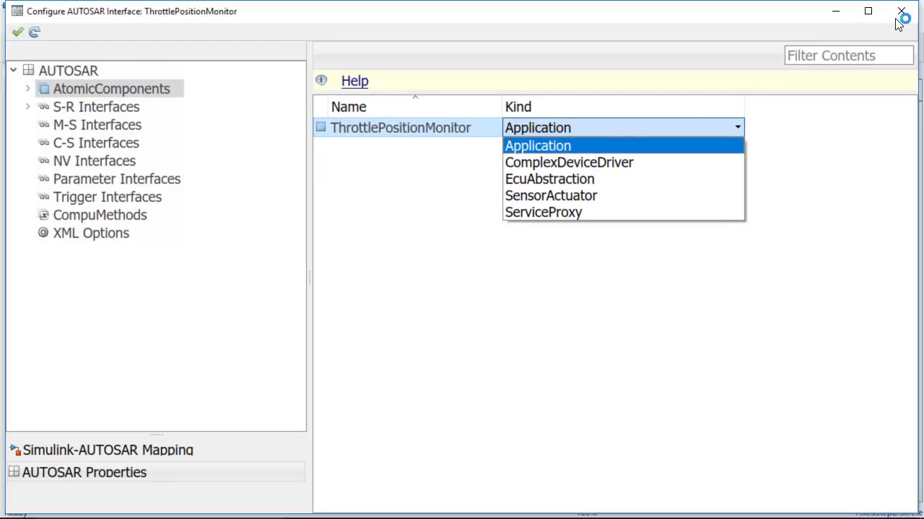
pyautogui.click(900, 14)
pyautogui.click(901, 10)
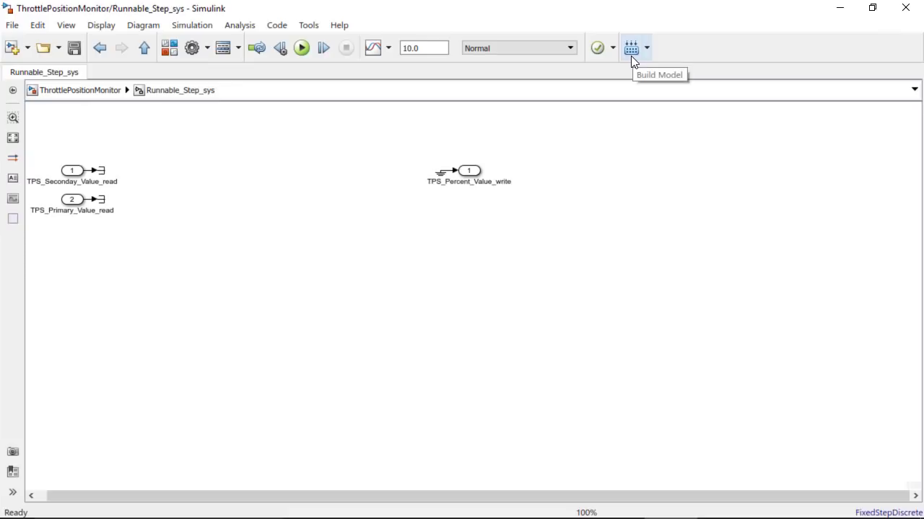
# Close the subsystem, minimize the composition model, and scroll to the Update AUTOSAR Composition Model section.
pyautogui.click(903, 10)
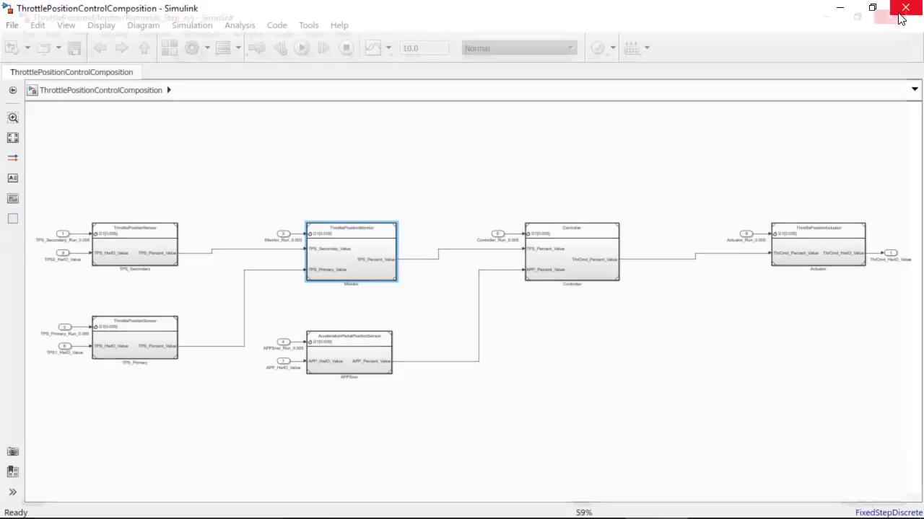
pyautogui.click(839, 9)
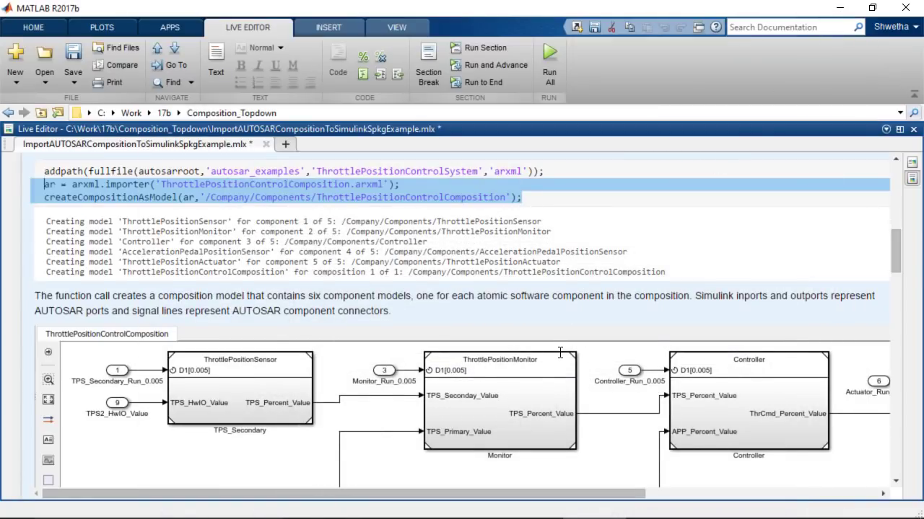
pyautogui.scroll(-5, 560, 353)
pyautogui.scroll(-7, 560, 352)
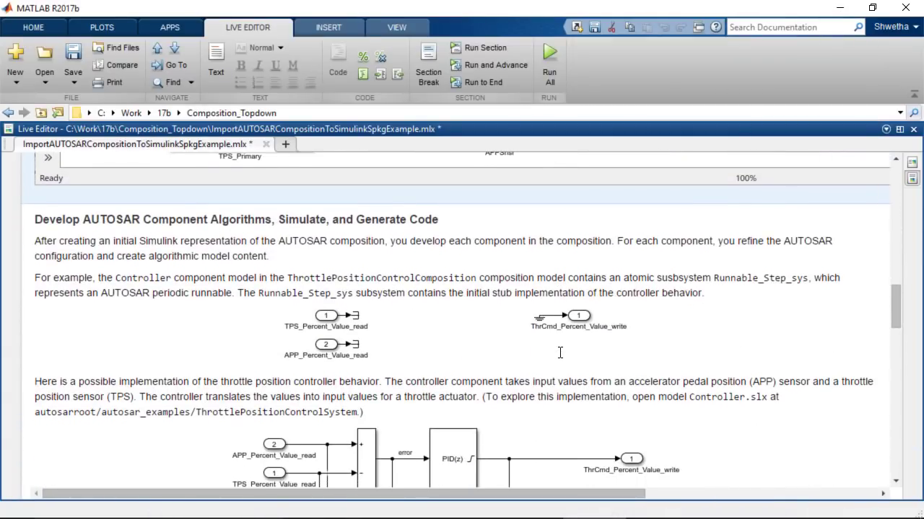
pyautogui.scroll(-2, 560, 353)
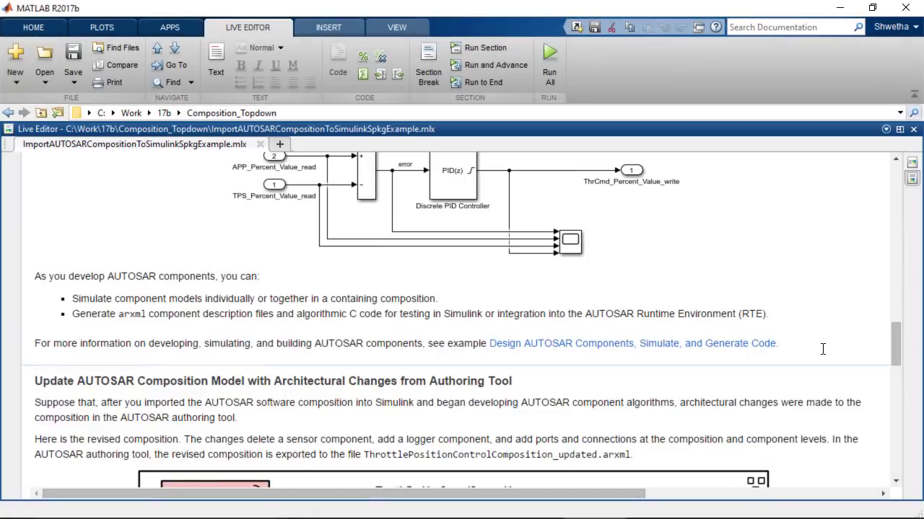
pyautogui.scroll(-6, 823, 349)
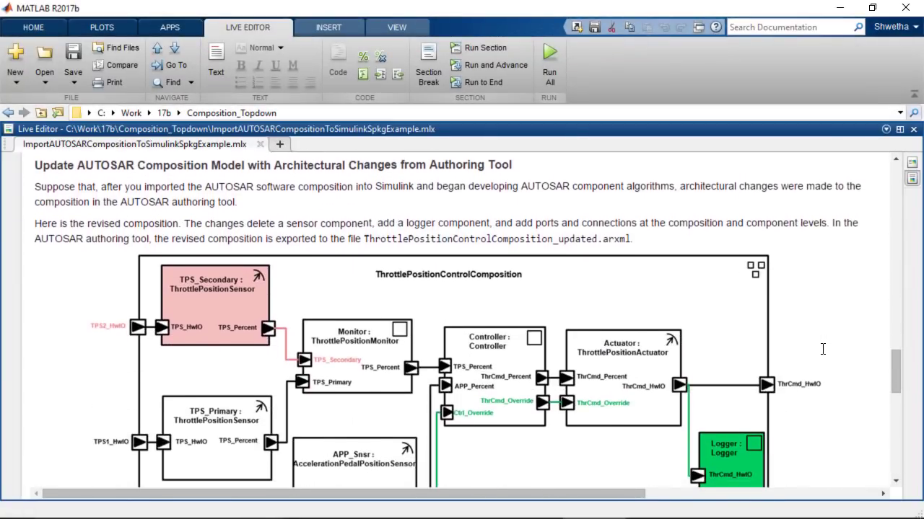
# Scroll past the revised diagram to the updateModel code for ThrottlePositionControlComposition_updated.arxml.
pyautogui.scroll(-2, 822, 349)
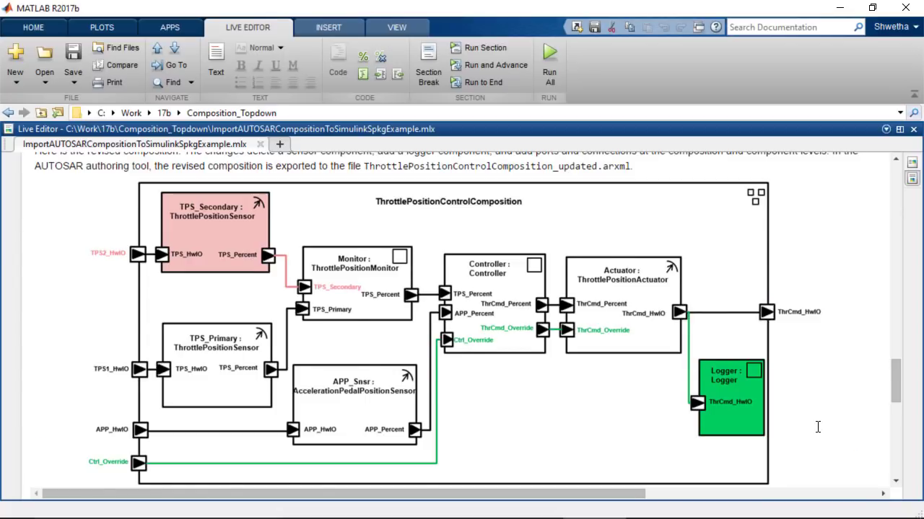
pyautogui.scroll(-5, 816, 427)
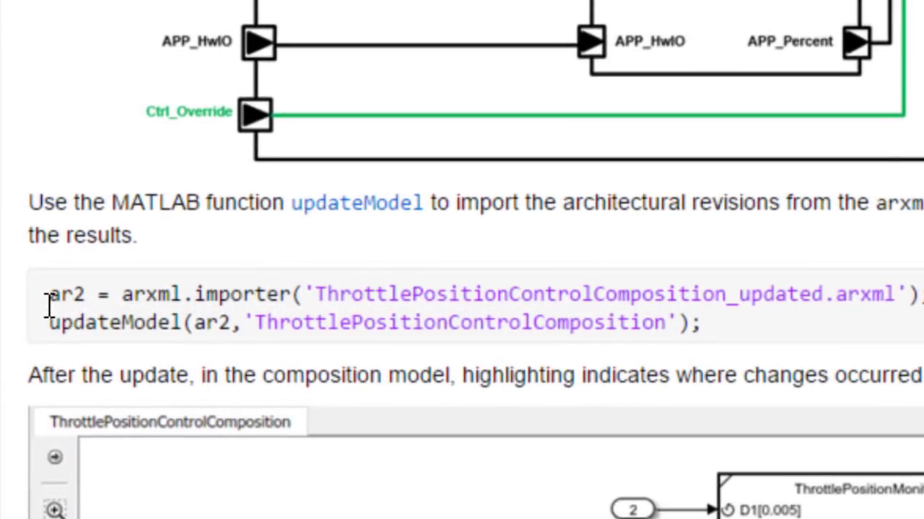
# Run the ar2 importer and updateModel lines to generate the AUTOSAR Update Report.
pyautogui.click(42, 295)
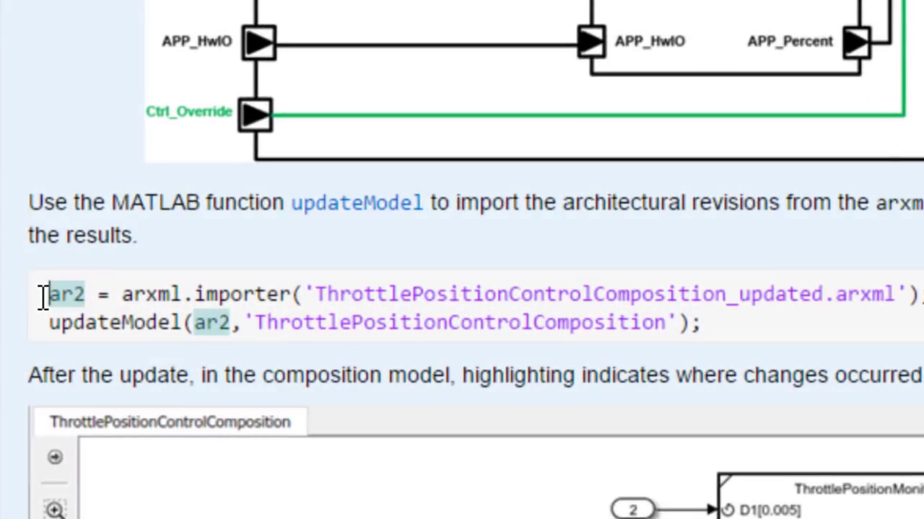
pyautogui.moveTo(44, 296); pyautogui.dragTo(757, 315)
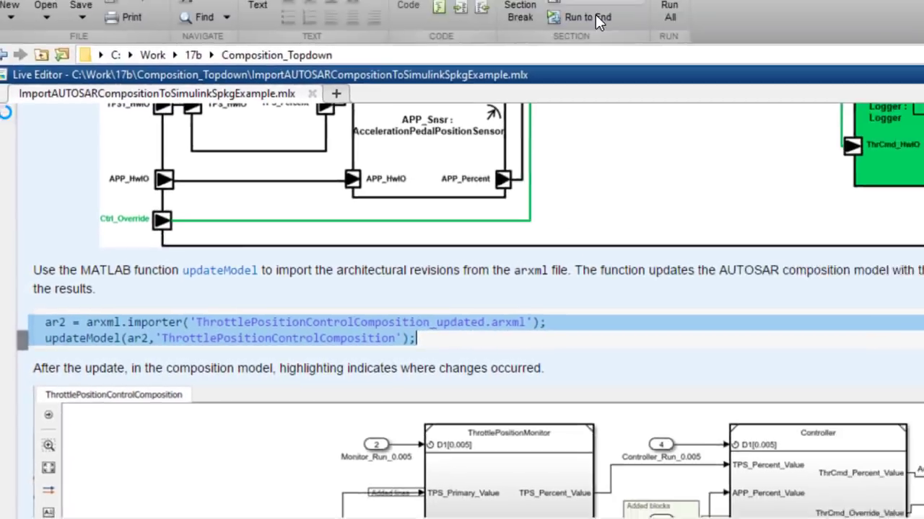
pyautogui.click(591, 15)
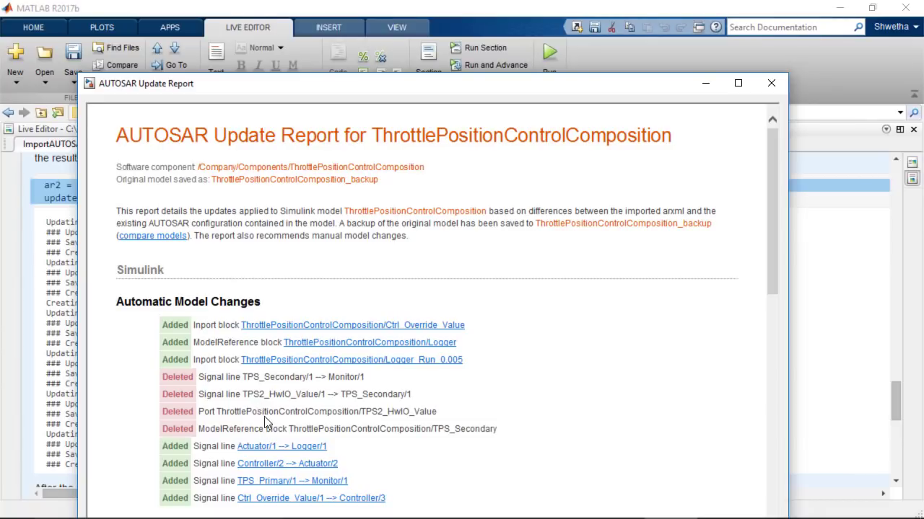
pyautogui.click(375, 325)
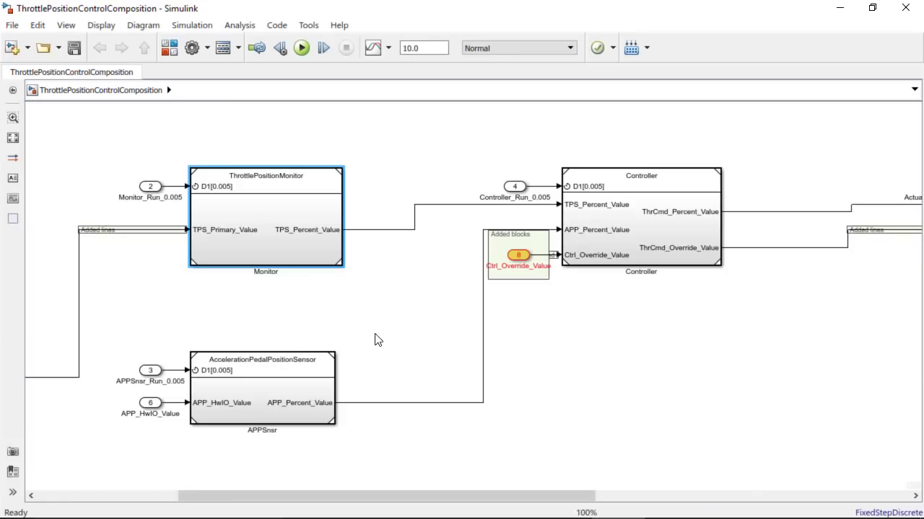
pyautogui.moveTo(444, 495); pyautogui.dragTo(407, 509)
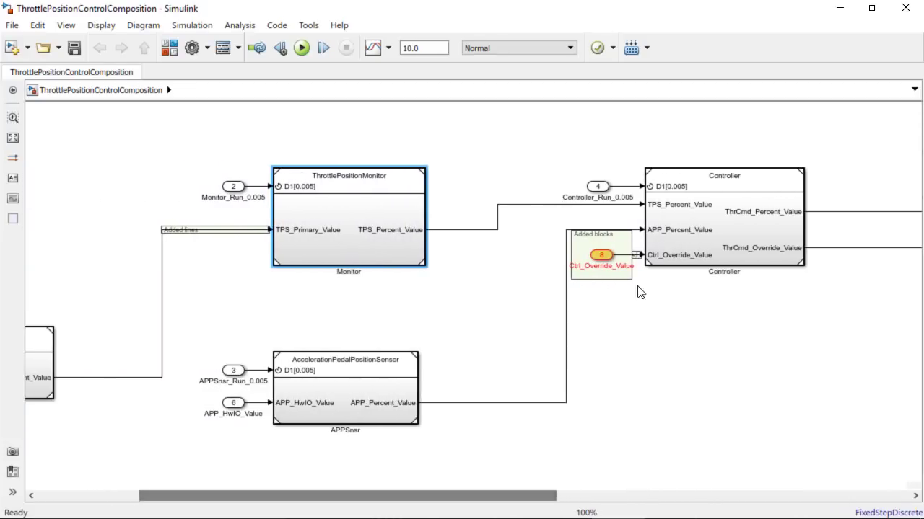
pyautogui.click(840, 8)
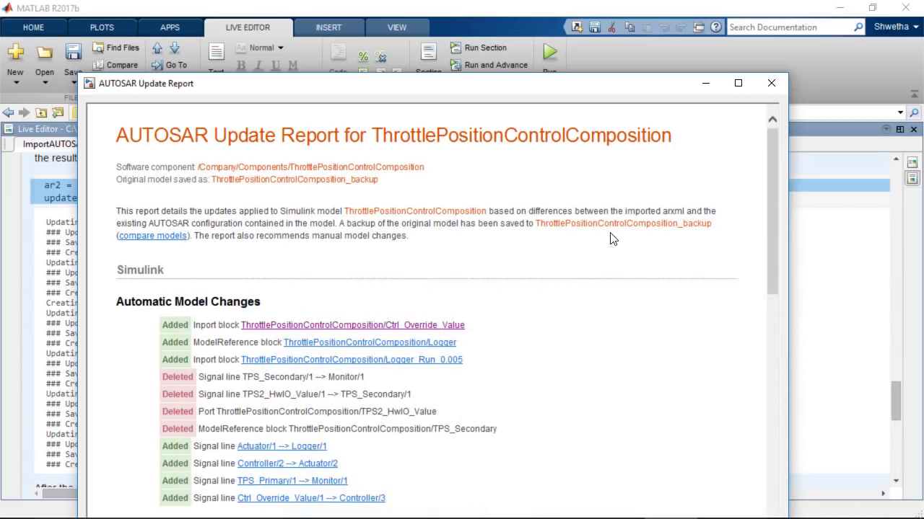
pyautogui.click(173, 246)
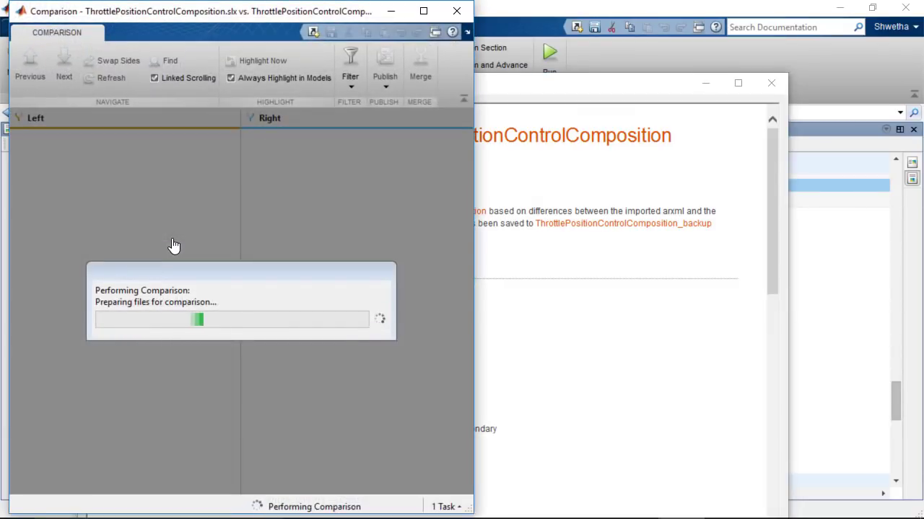